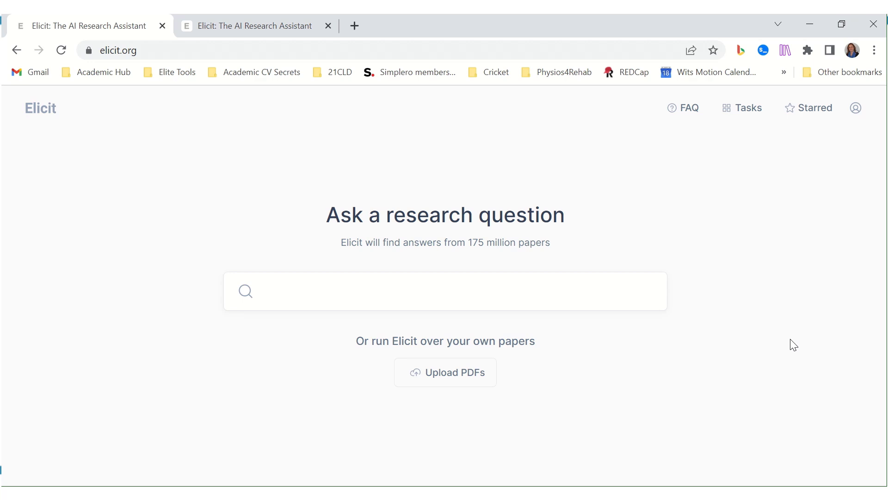
- Rerun the recent search 'What is the relationship between exercise and anxiety?' from the search box
click(543, 288)
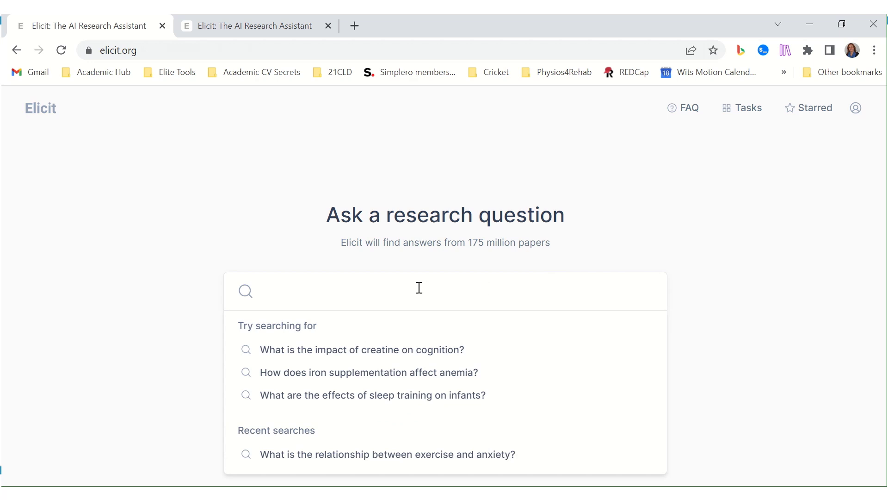
text(what )
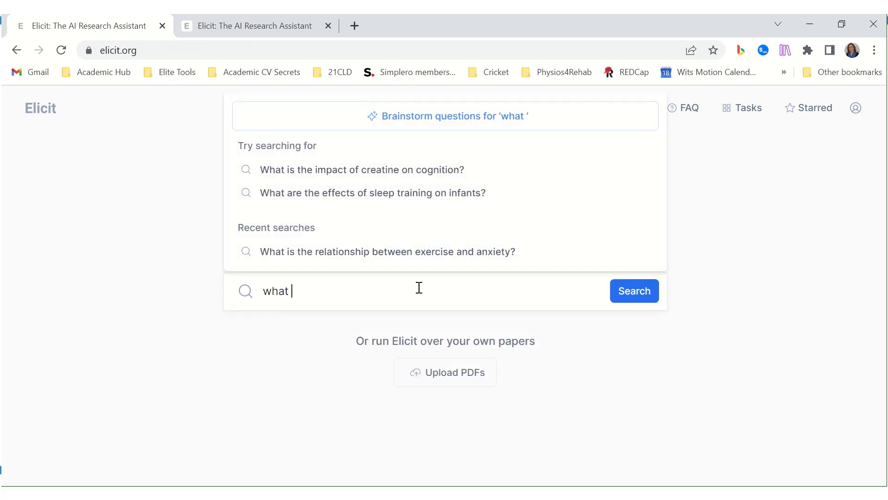
text(is the relationship)
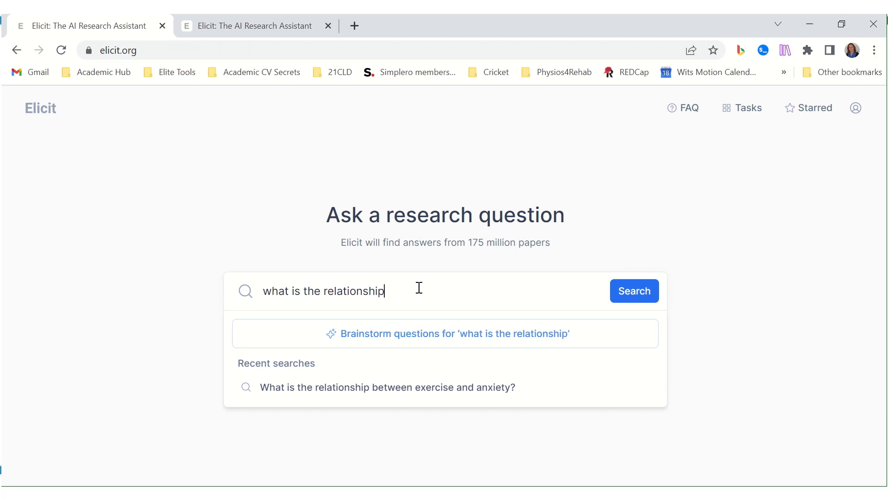
click(414, 397)
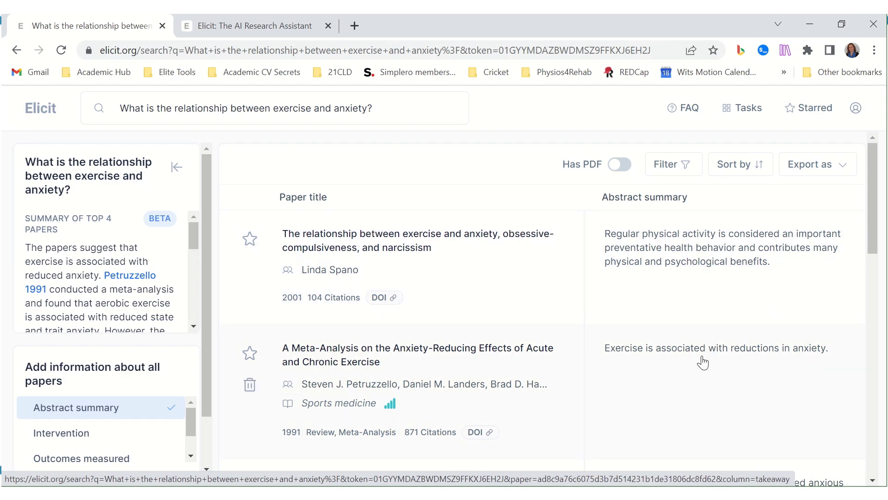
scroll(327, 283, down, 3)
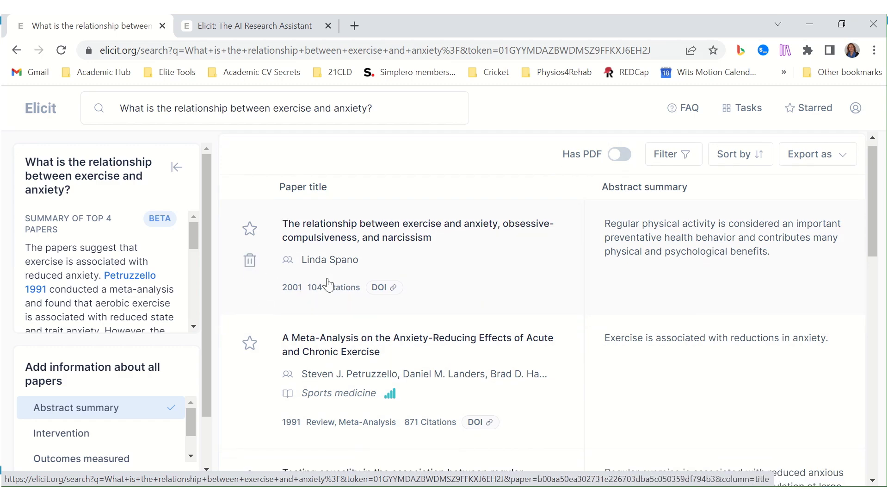
scroll(397, 363, down, 2)
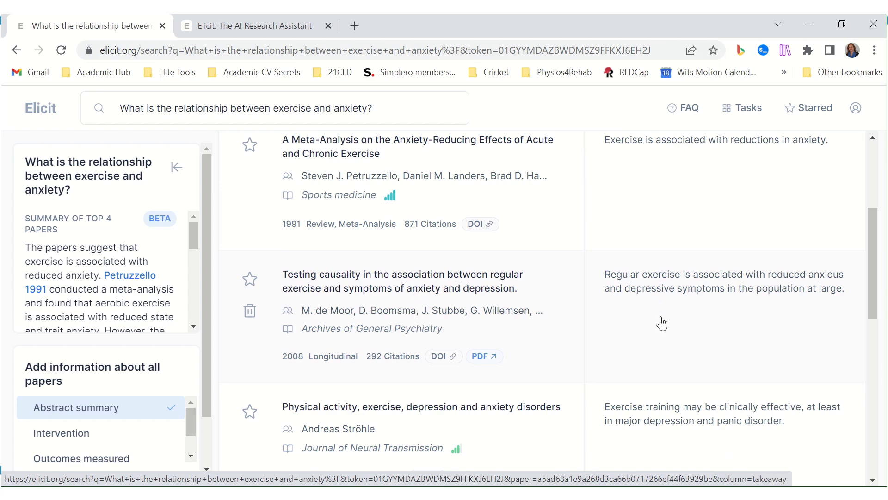
scroll(661, 319, up, 5)
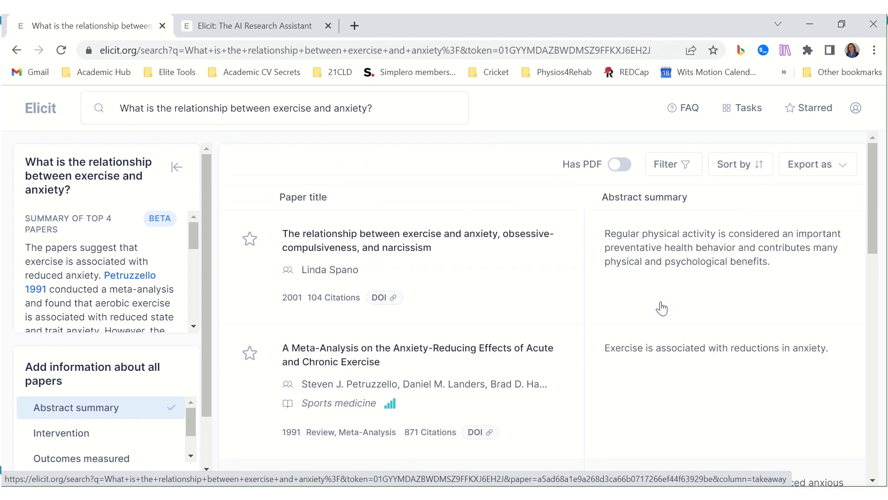
scroll(668, 307, down, 5)
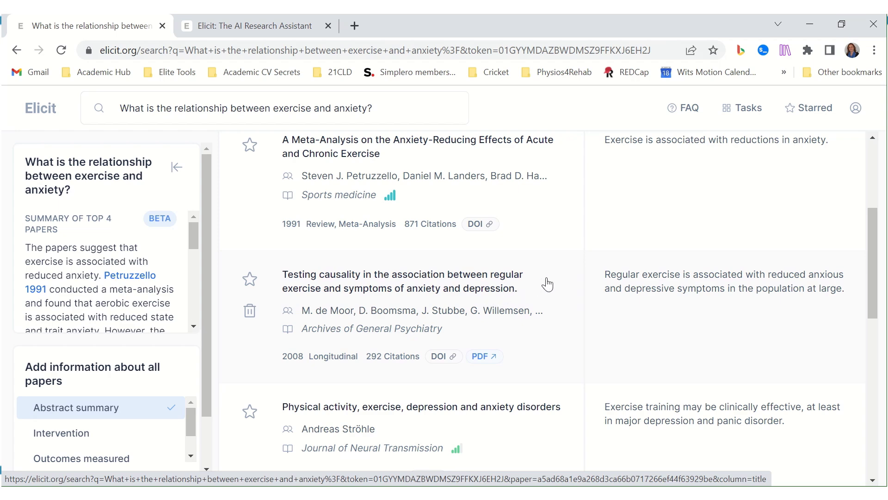
scroll(533, 283, down, 3)
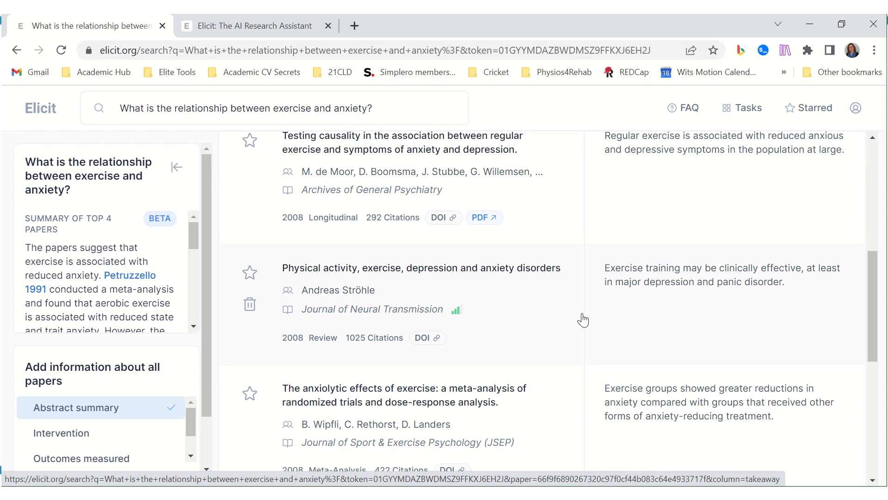
- Open the 2008 paper 'Physical activity, exercise, depression and anxiety disorders' and read its details
click(313, 273)
scroll(315, 285, down, 4)
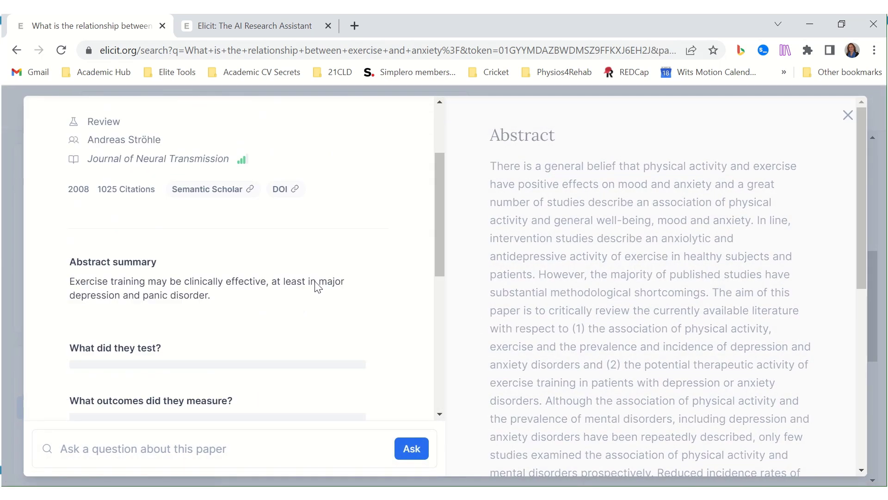
scroll(314, 287, down, 2)
scroll(313, 287, up, 5)
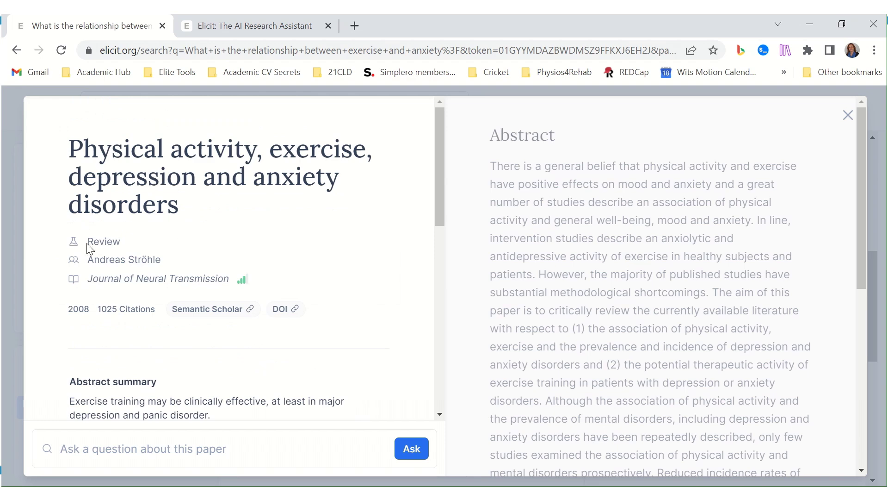
scroll(167, 298, down, 2)
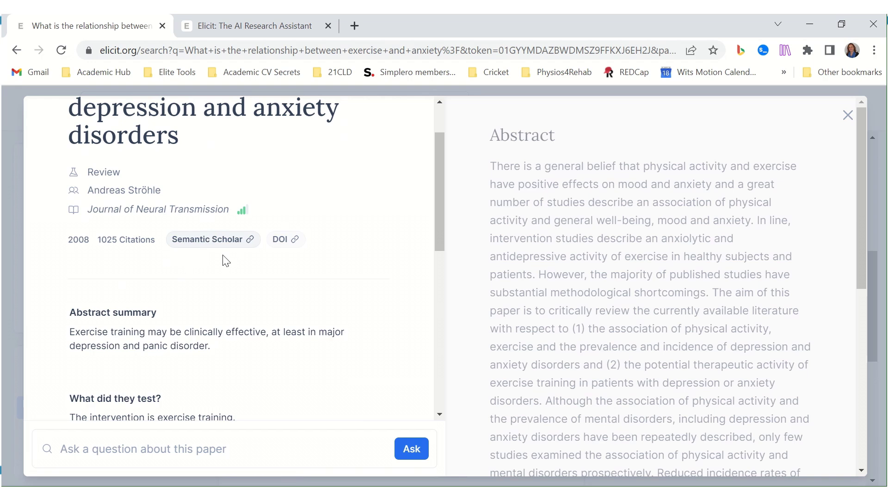
scroll(259, 285, down, 4)
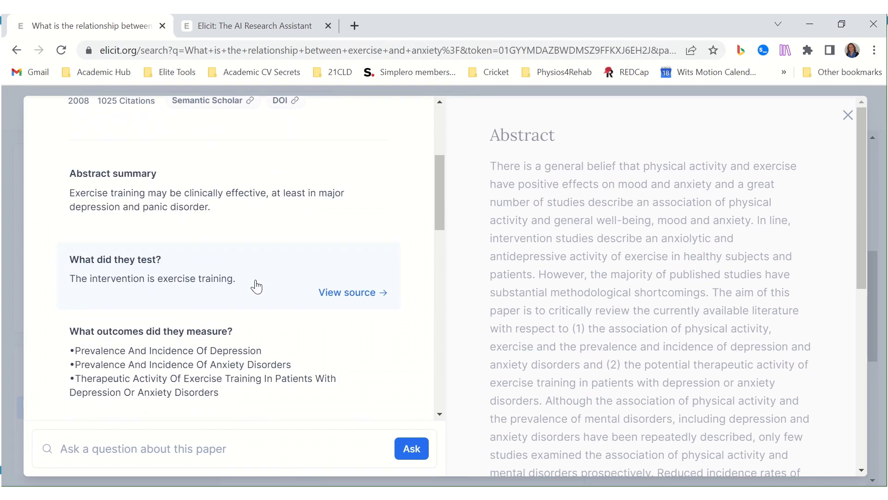
scroll(256, 286, down, 2)
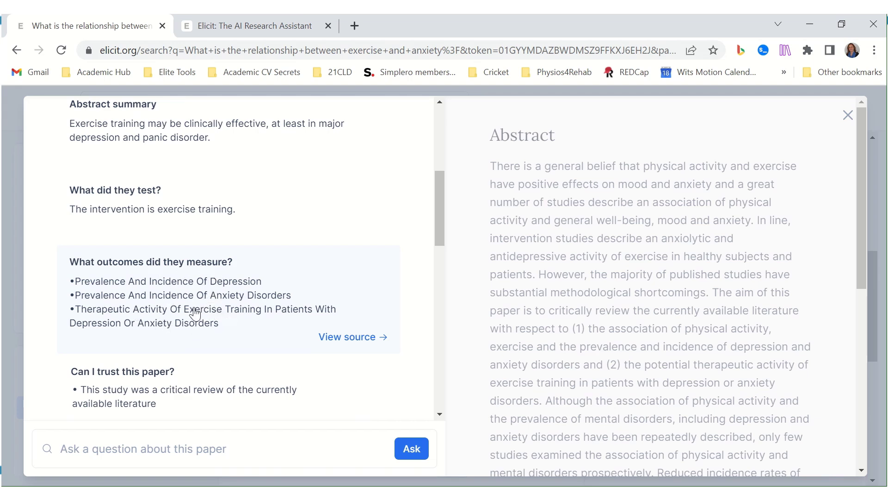
scroll(222, 319, down, 2)
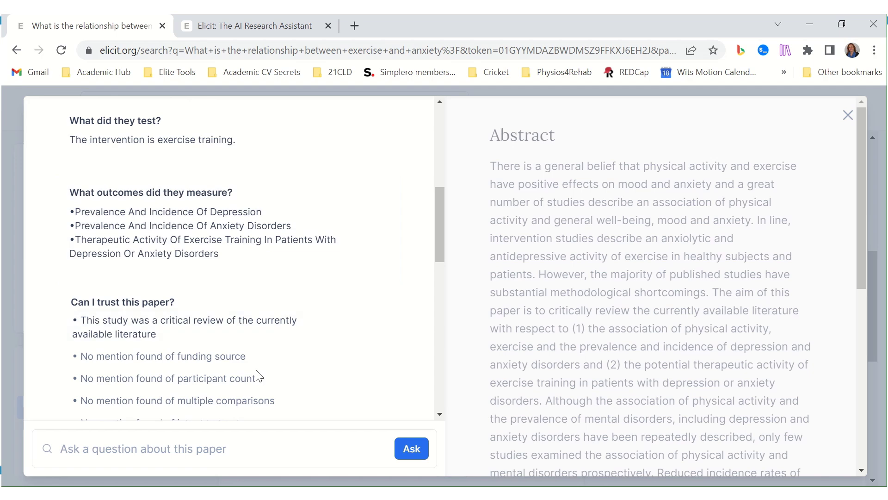
scroll(349, 332, down, 2)
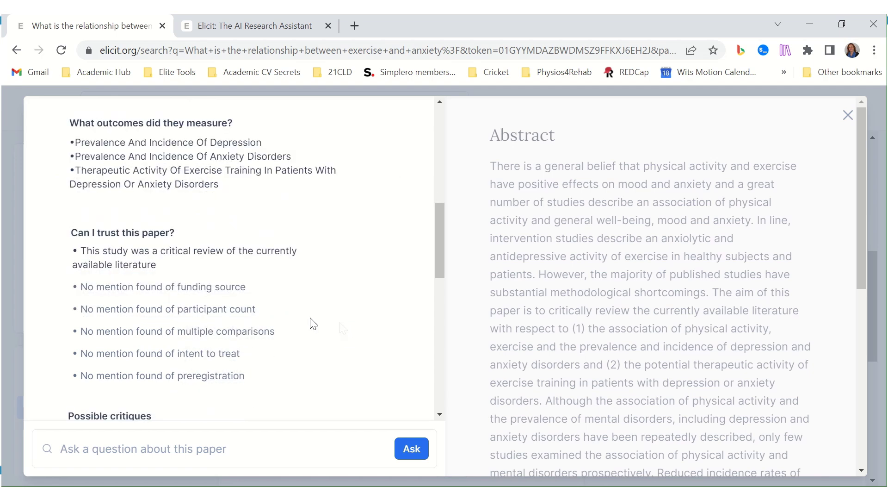
scroll(225, 331, down, 5)
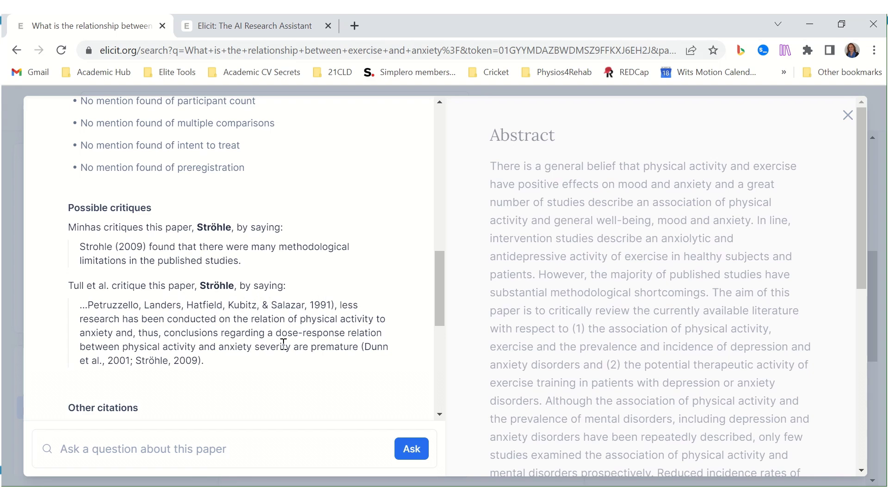
scroll(216, 355, down, 1)
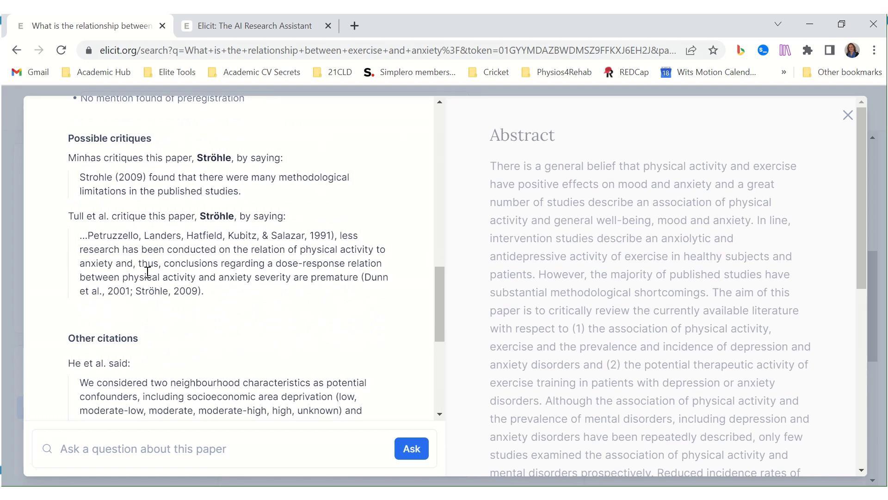
scroll(160, 275, down, 2)
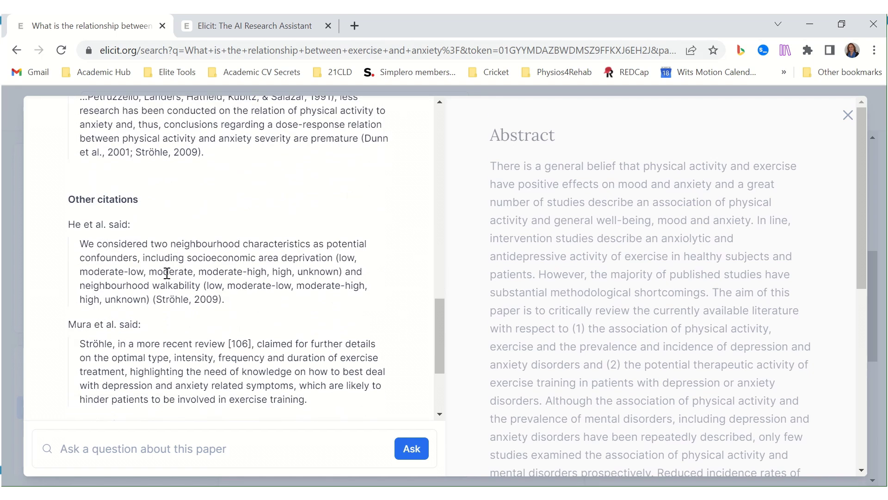
- Show more citations under Other citations for the 2008 review, then read them and the abstract
scroll(164, 264, down, 1)
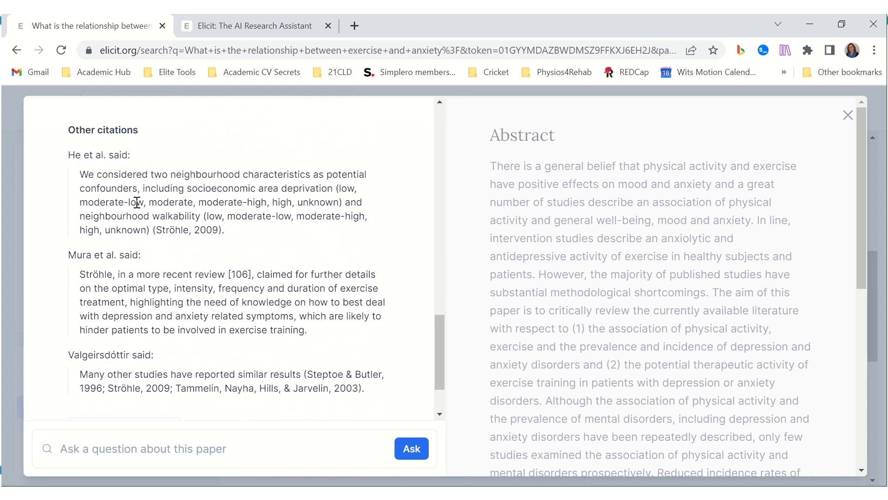
scroll(193, 228, up, 12)
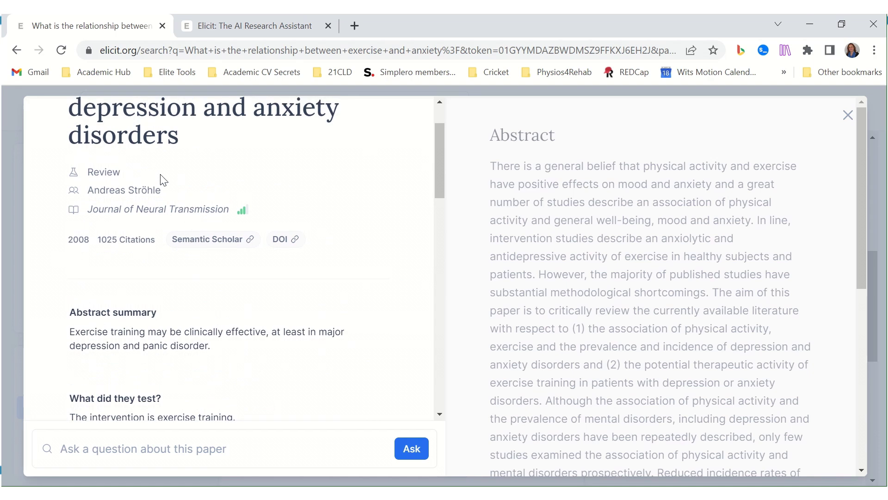
scroll(240, 287, down, 10)
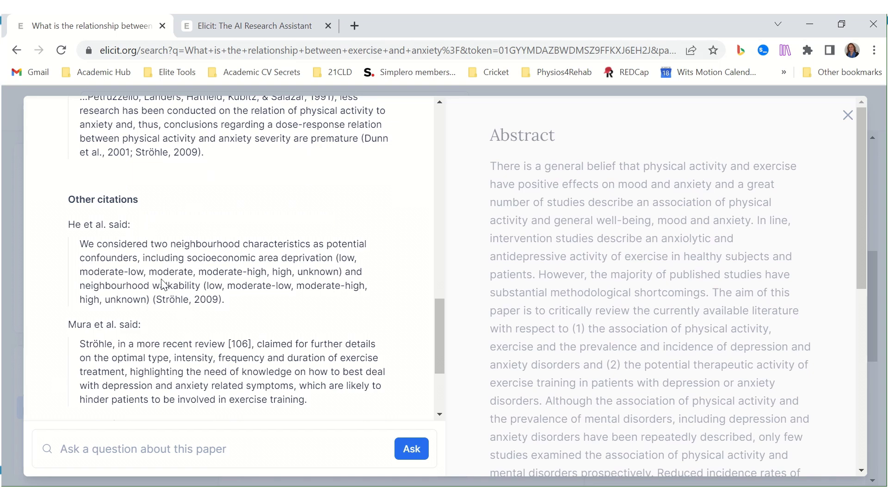
scroll(163, 283, down, 2)
scroll(231, 296, down, 2)
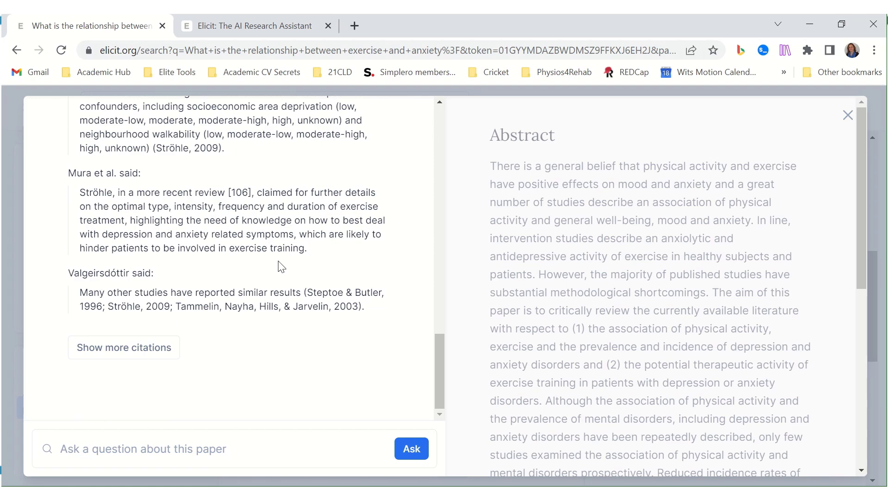
click(135, 350)
scroll(247, 279, down, 6)
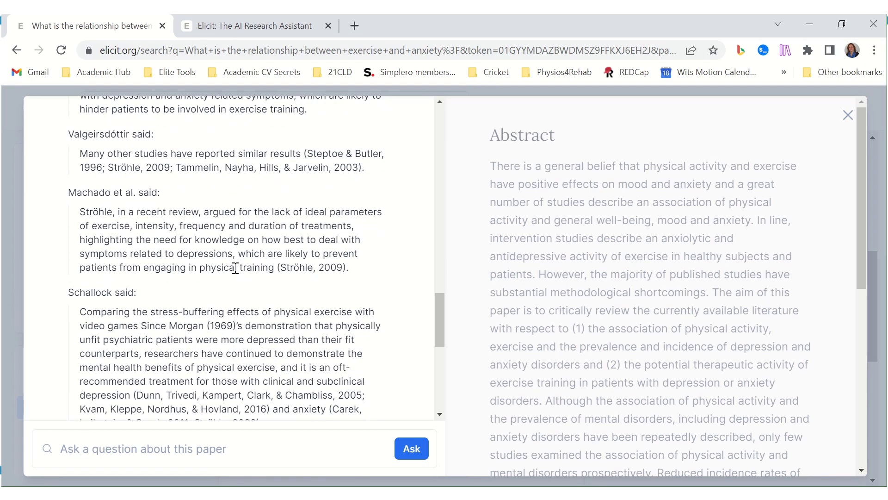
scroll(279, 289, up, 20)
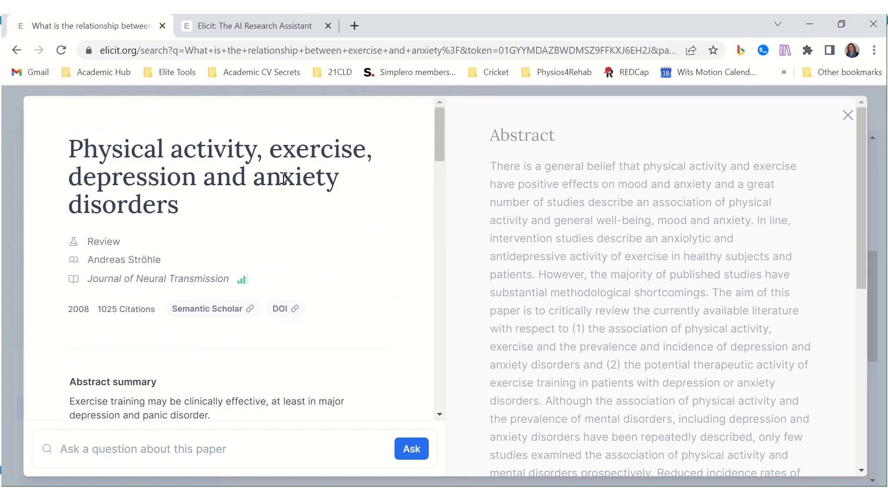
scroll(648, 273, down, 8)
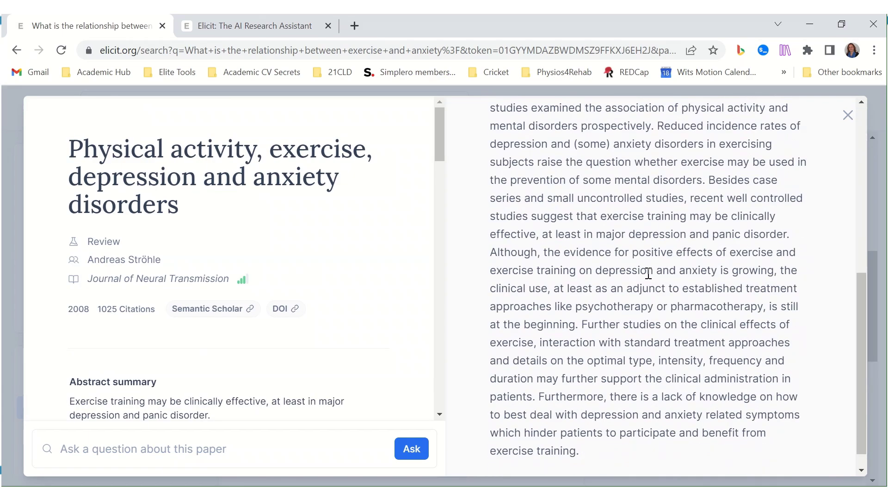
scroll(259, 352, down, 3)
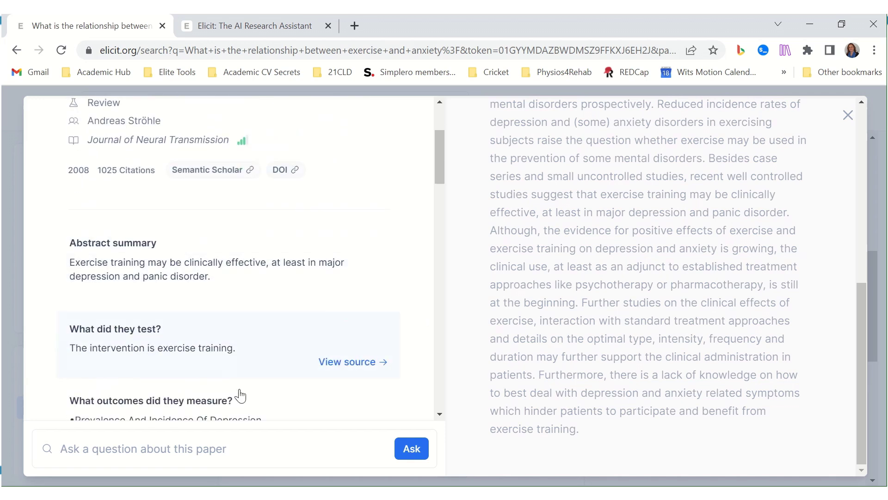
- Ask the paper 'What was the limitations of this study'
click(202, 449)
text(What was)
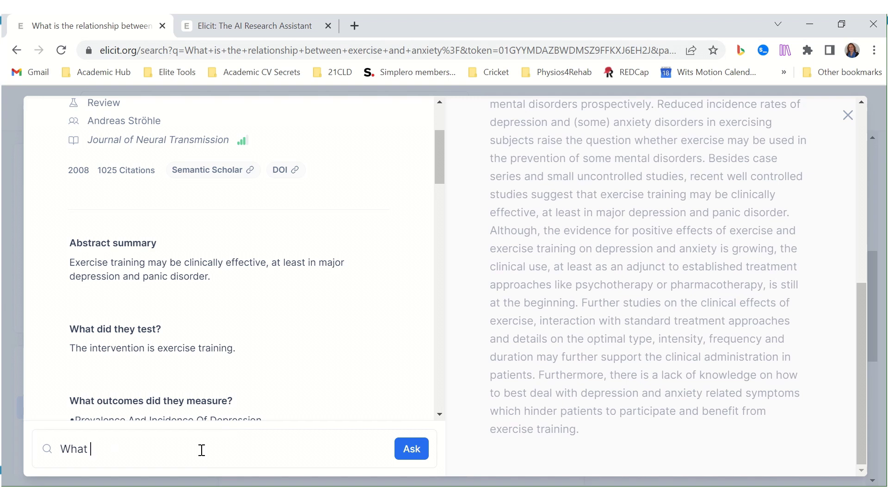
text(the limitations of this stud)
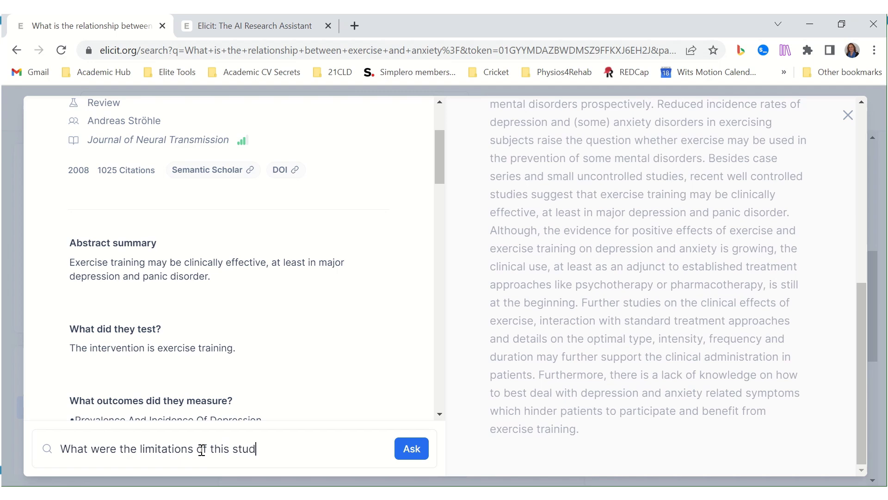
text(y)
key(Return)
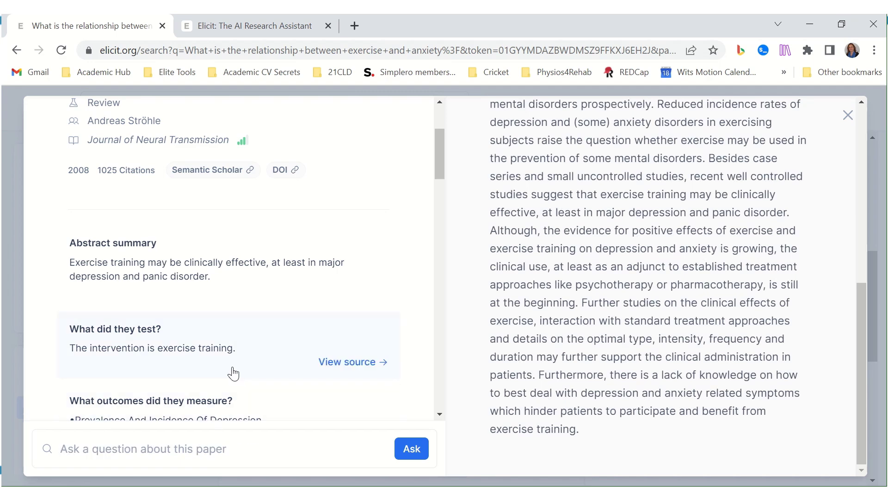
- Review the 'No mention found' answer, then close the paper's detail view
scroll(232, 329, down, 15)
scroll(222, 262, down, 8)
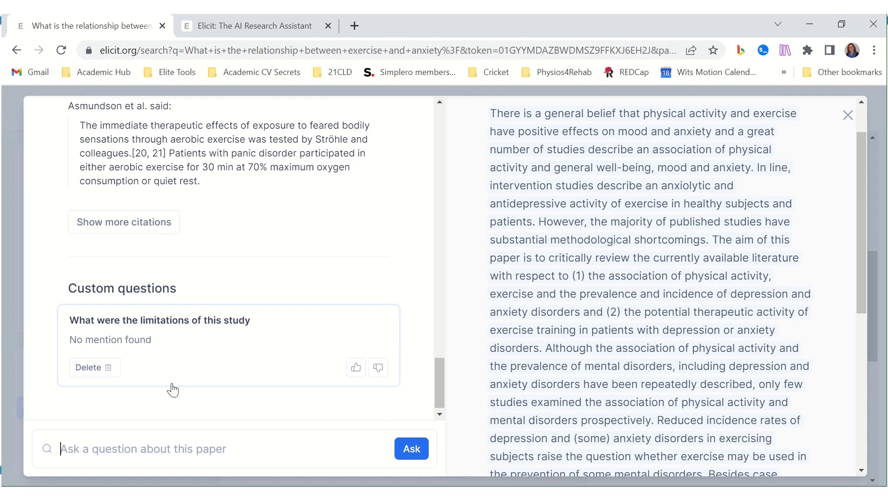
scroll(196, 330, up, 10)
scroll(196, 331, up, 8)
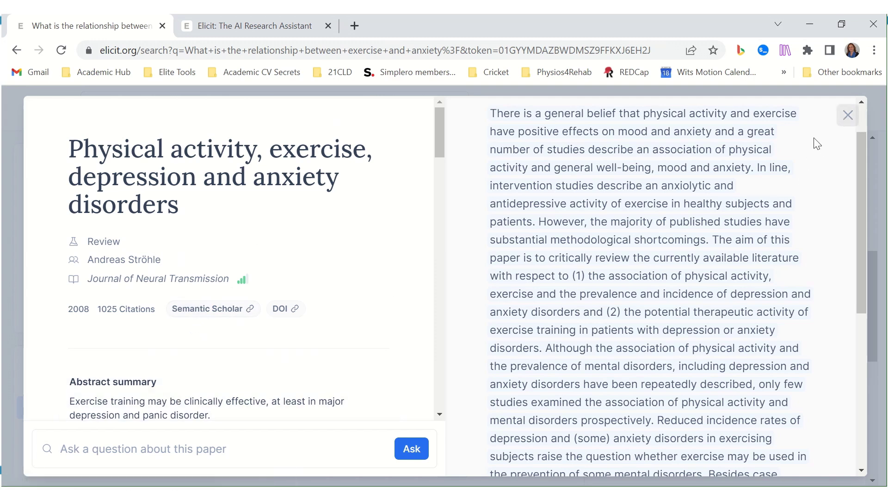
click(847, 115)
- Upload and analyse the pace bowling systematic review PDF, adding an Intervention column
scroll(390, 349, up, 7)
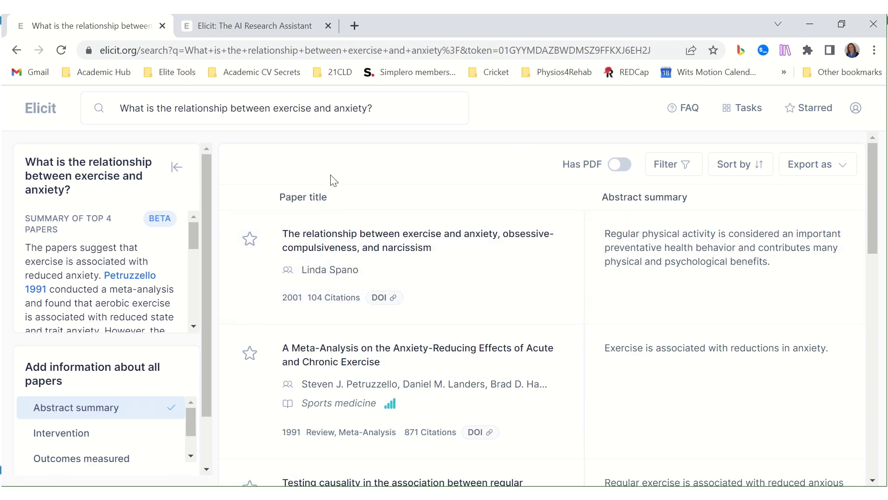
click(234, 36)
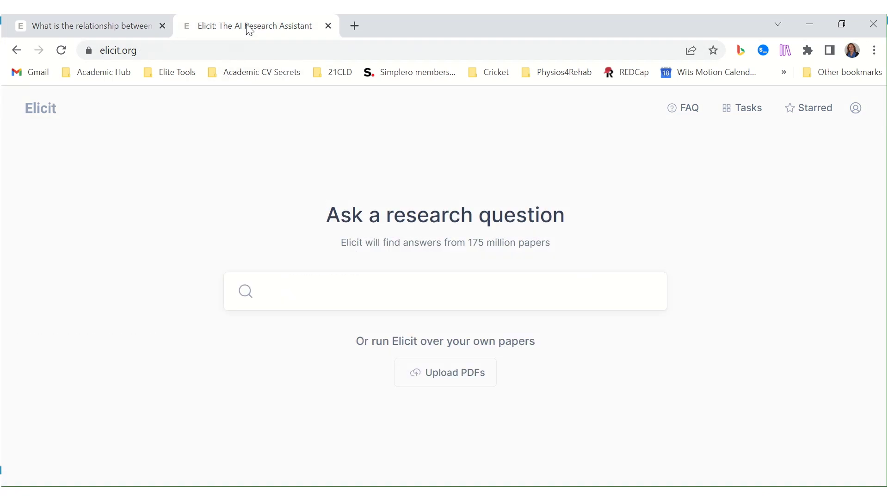
click(453, 380)
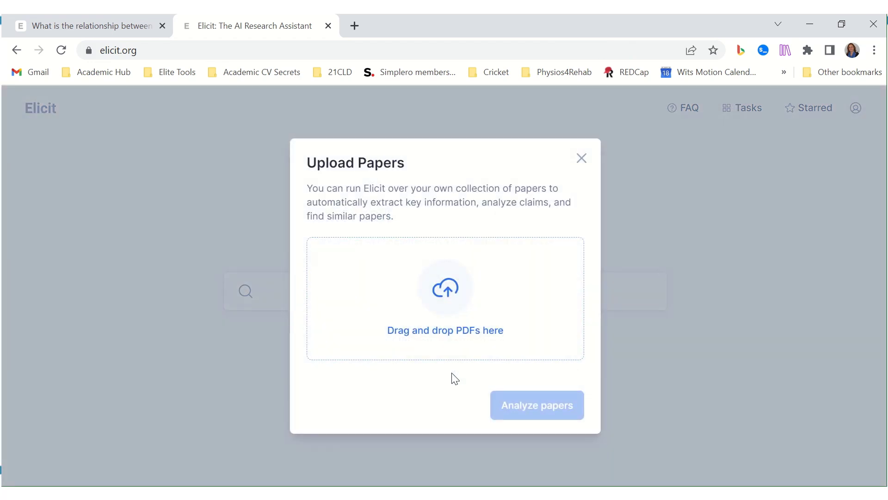
click(323, 455)
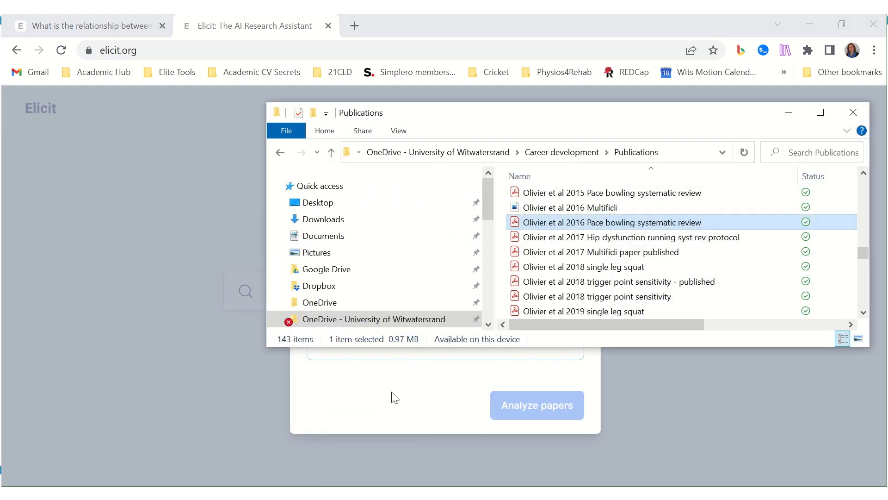
drag(589, 222, 444, 358)
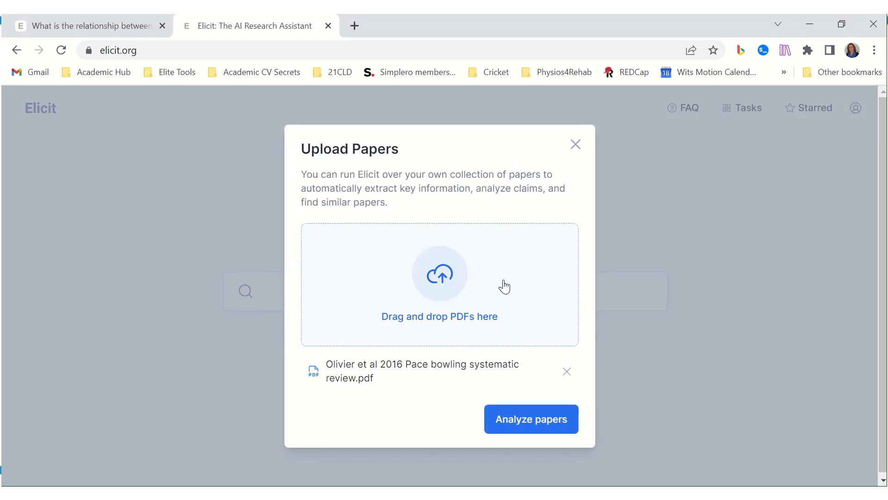
click(521, 419)
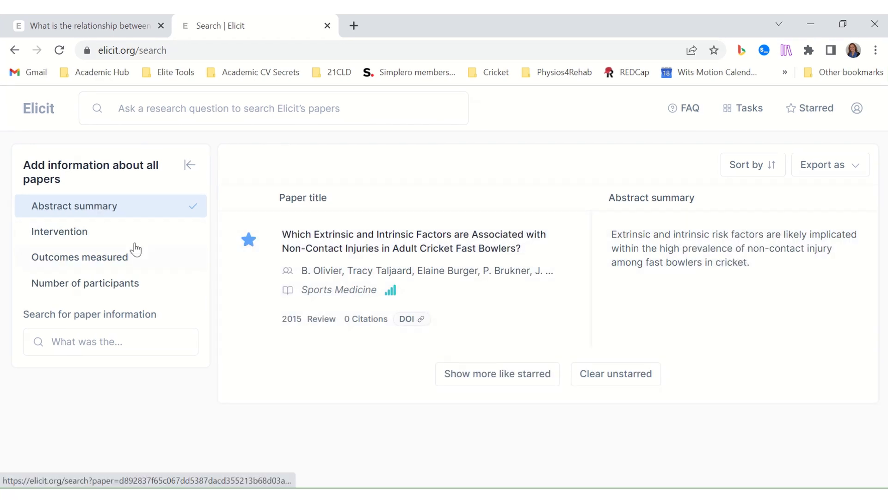
click(109, 240)
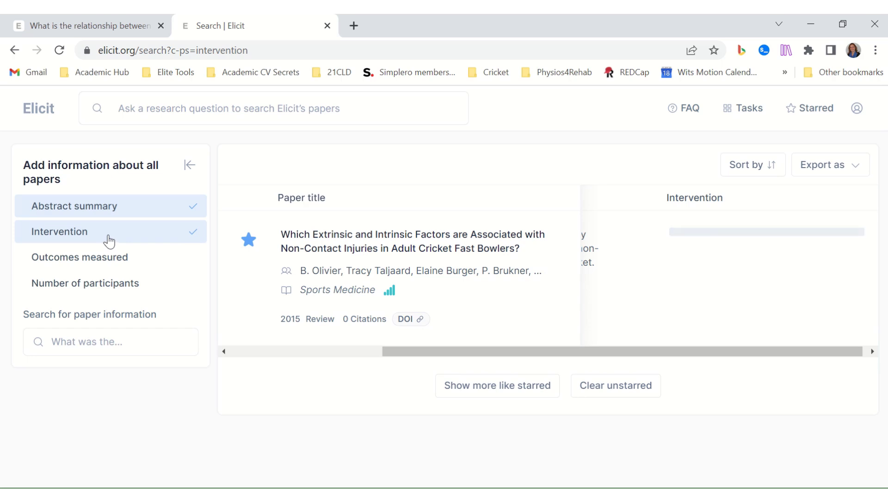
- Add Outcomes measured and Number of participants columns, check the table, then open the paper's details
click(109, 260)
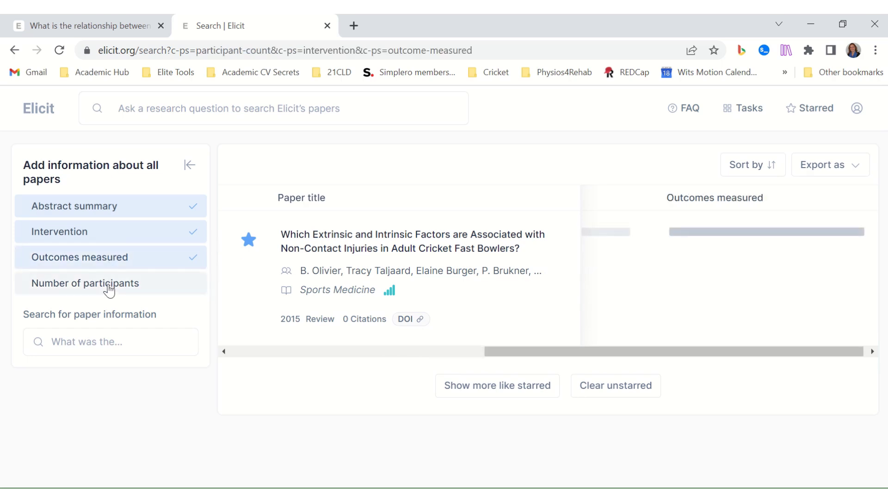
click(109, 290)
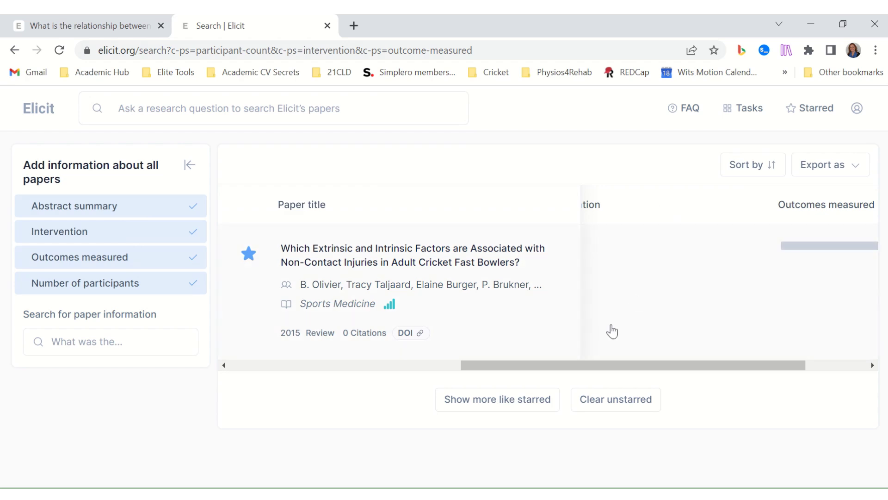
drag(629, 365, 561, 385)
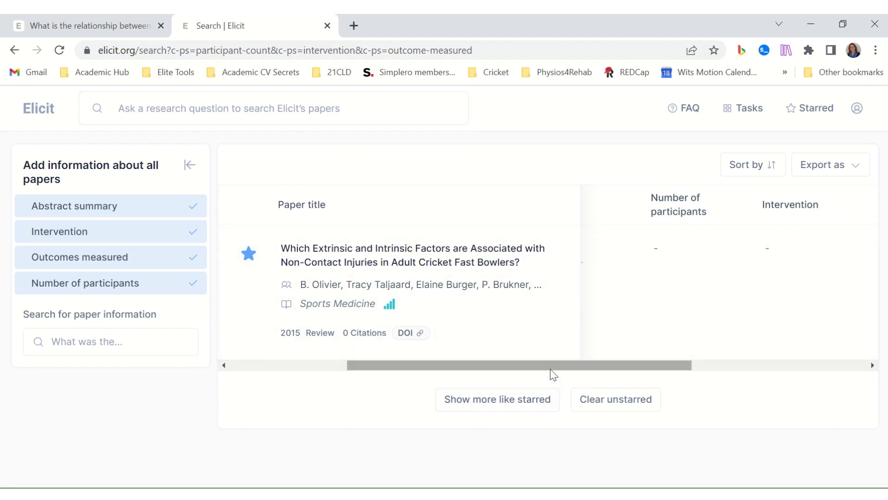
drag(550, 369, 394, 388)
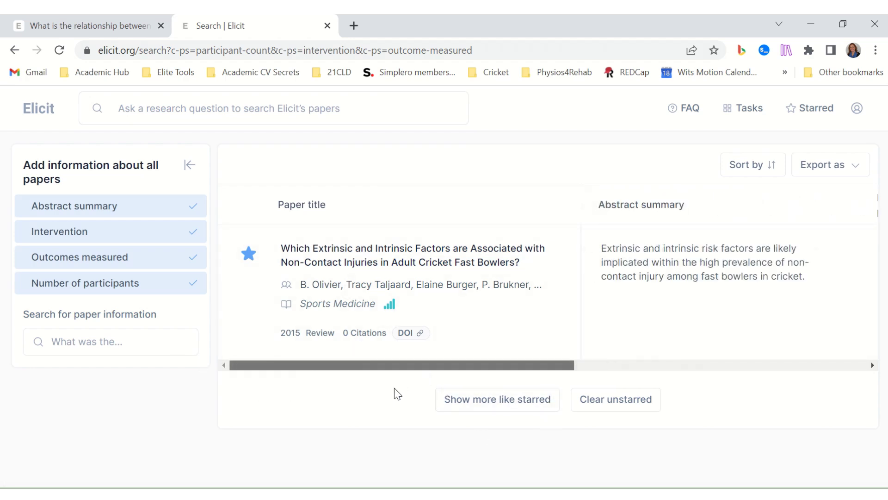
click(376, 248)
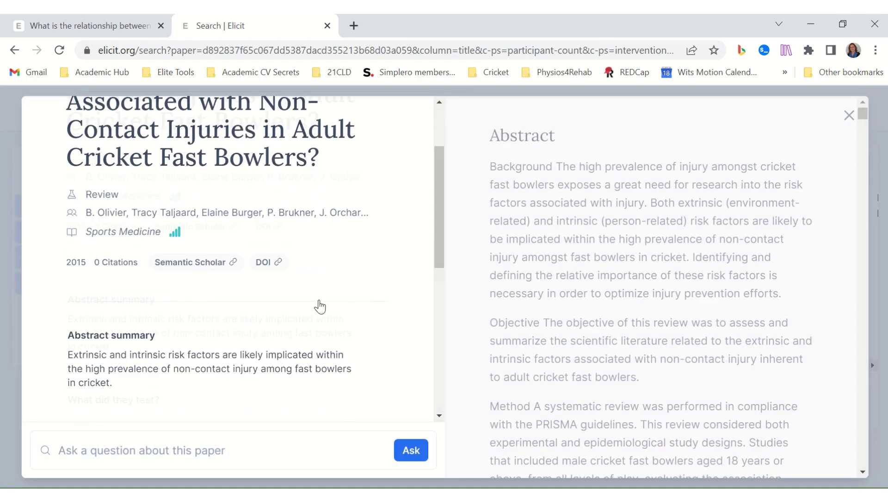
- Read through the cricket review's summary, trust details, Possible critiques and Other citations
scroll(319, 306, down, 3)
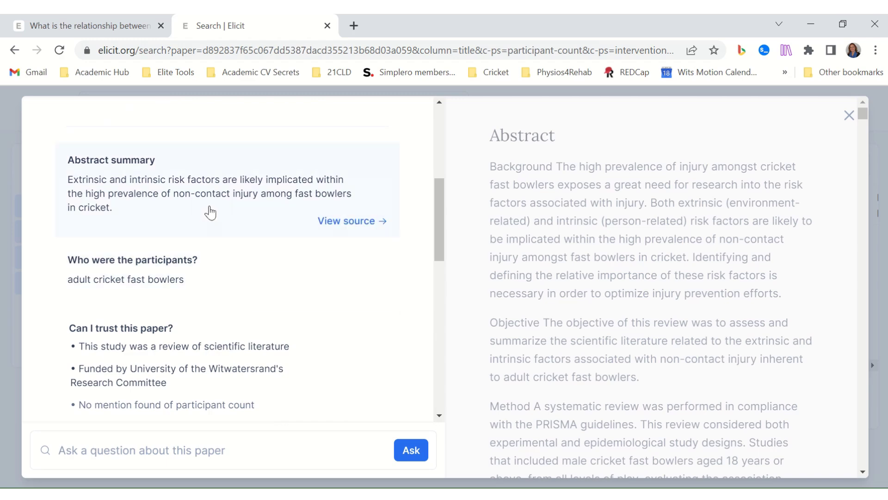
scroll(209, 215, down, 3)
scroll(209, 306, down, 5)
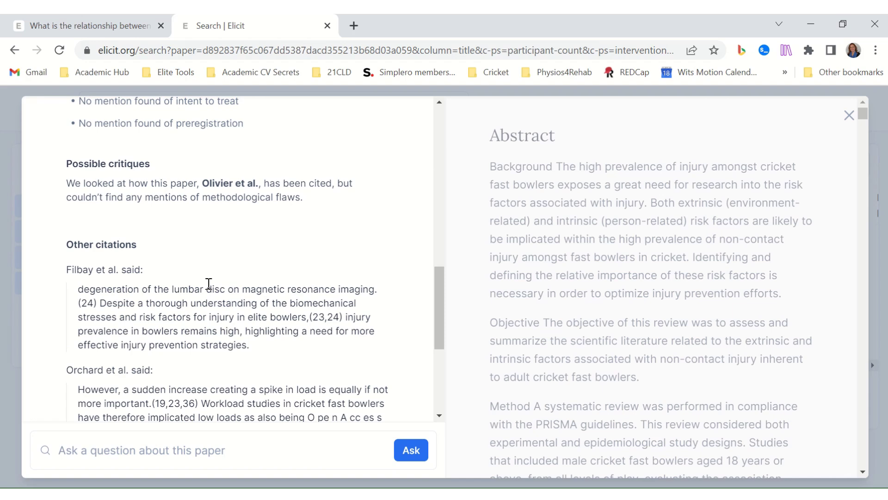
scroll(208, 284, down, 2)
scroll(207, 281, up, 3)
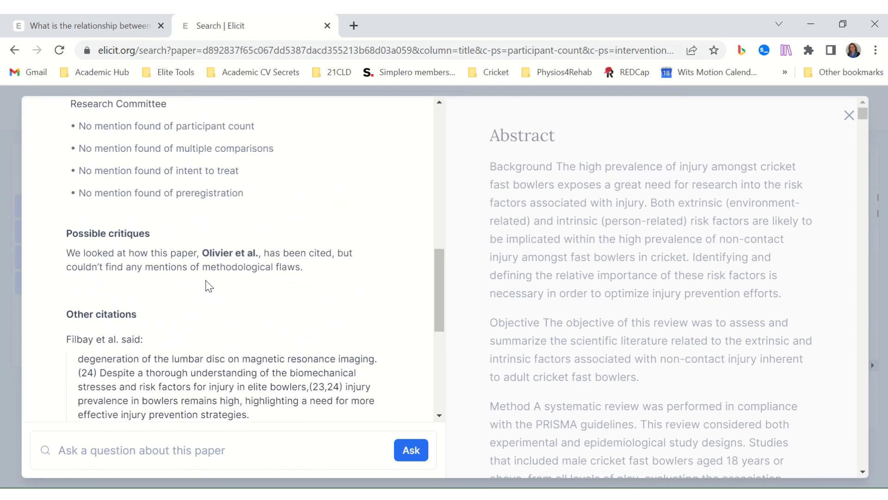
scroll(167, 342, down, 3)
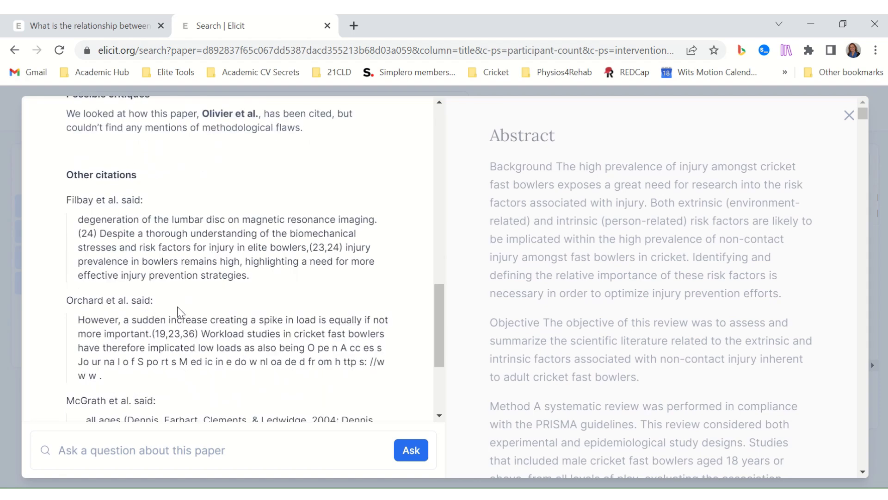
scroll(178, 307, up, 2)
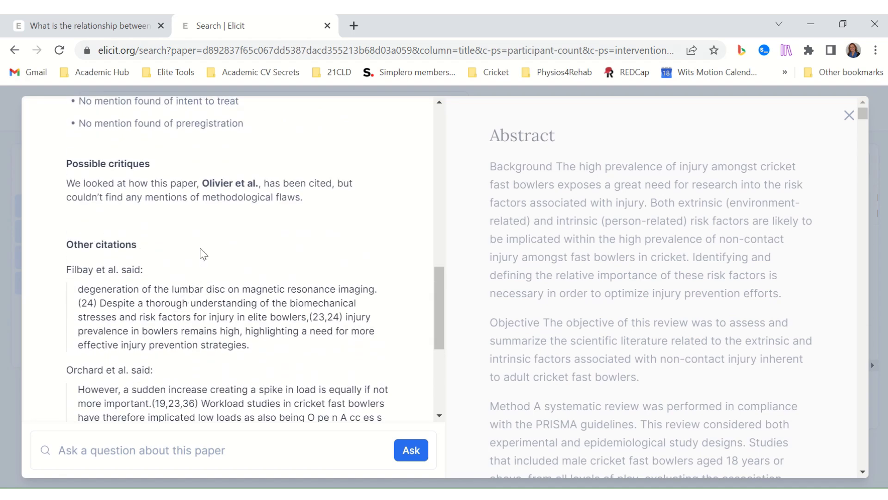
scroll(189, 293, down, 1)
scroll(191, 273, up, 1)
scroll(301, 258, down, 3)
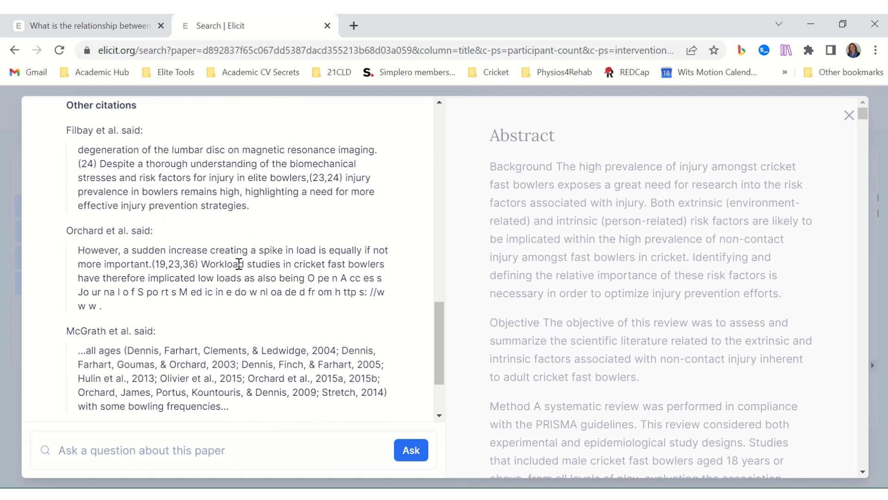
scroll(236, 295, down, 2)
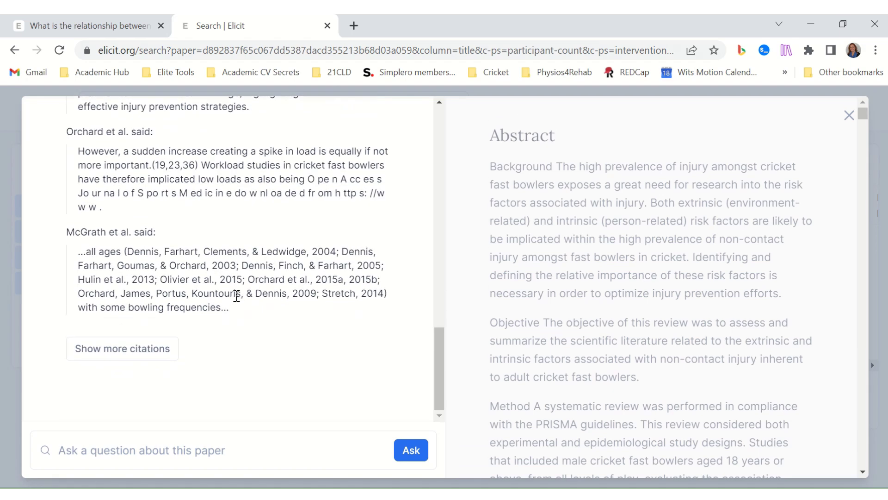
scroll(235, 294, up, 1)
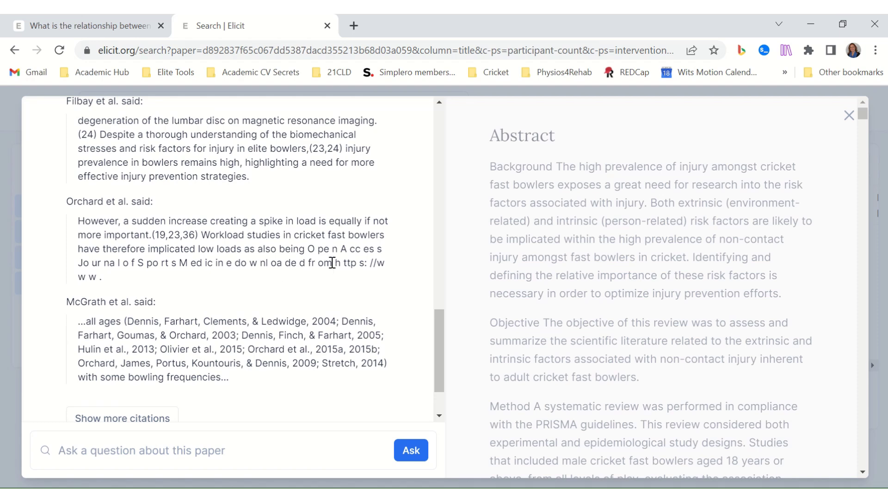
scroll(333, 262, up, 1)
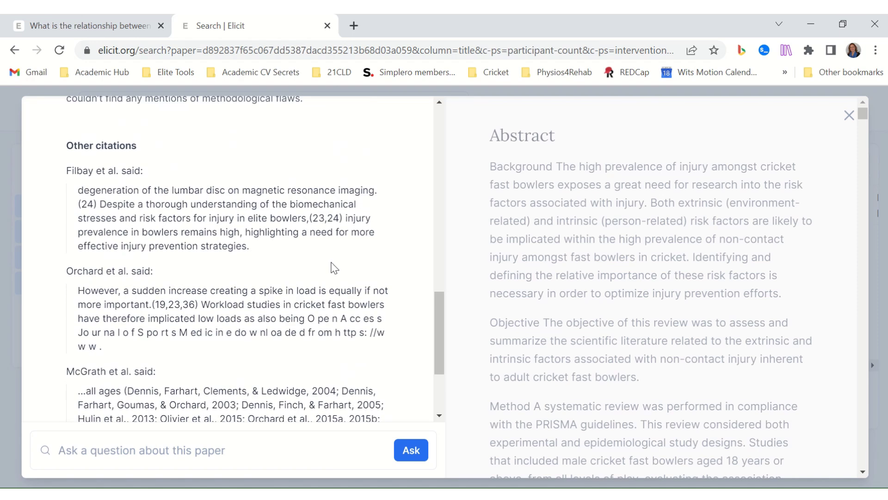